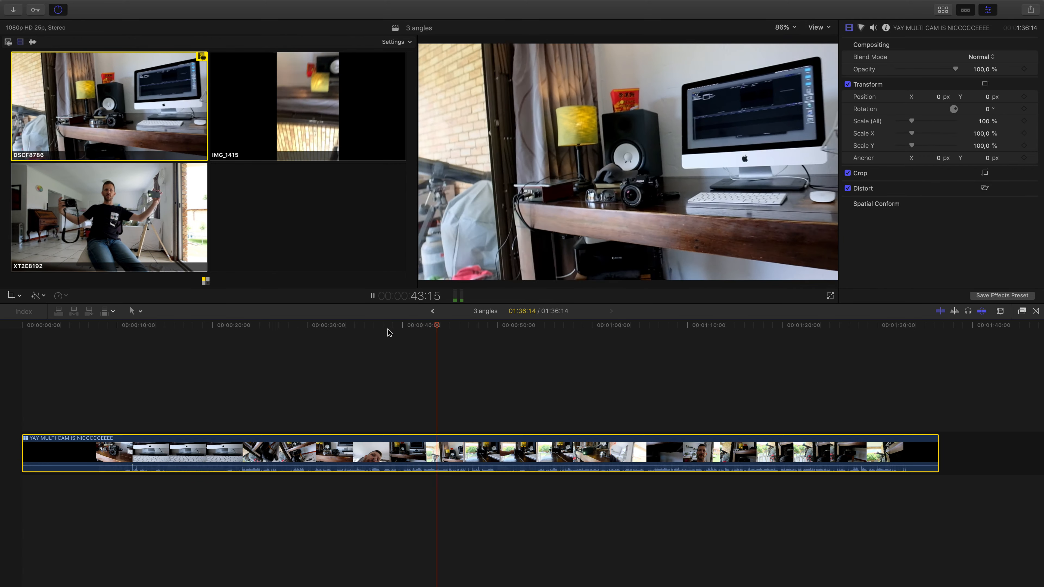
- Stop playback, open the multicam clip for angle editing and select the IMG_1415 clip in its angle
key("space")
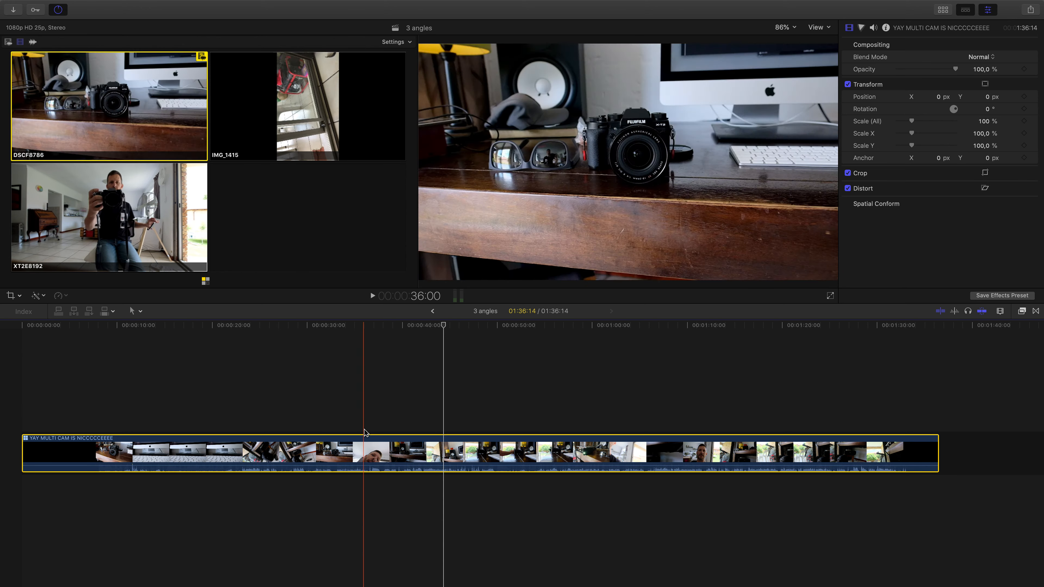
double_click(371, 437)
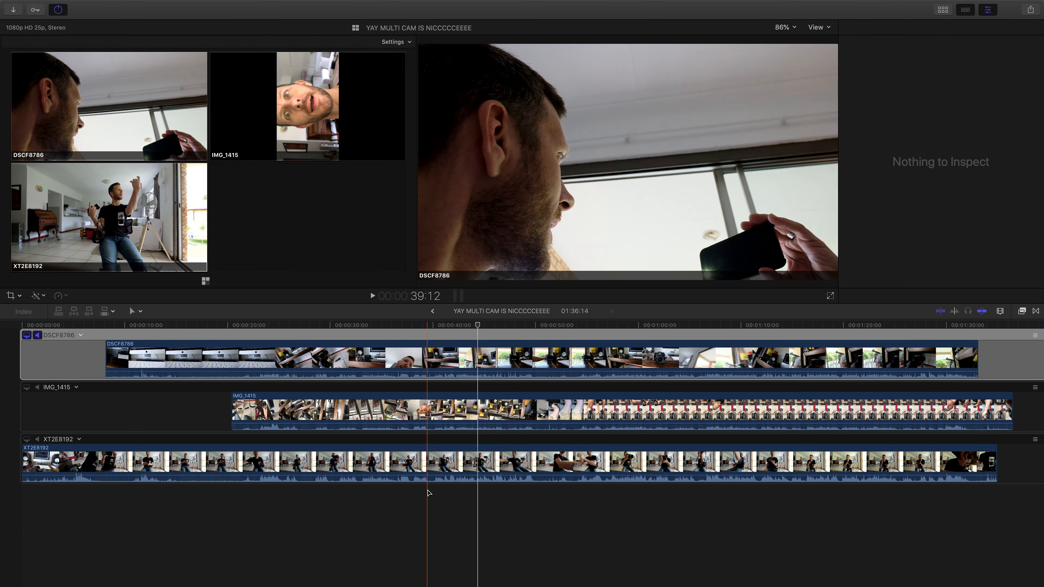
left_click(484, 411)
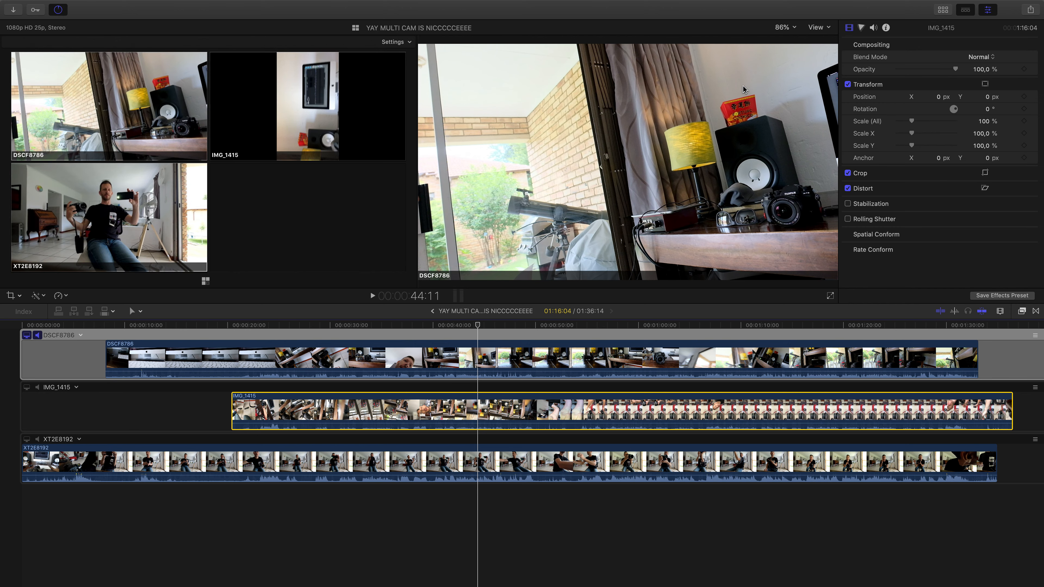
- Make IMG_1415 the monitored video angle and place the playhead at 43:17
left_click(486, 324)
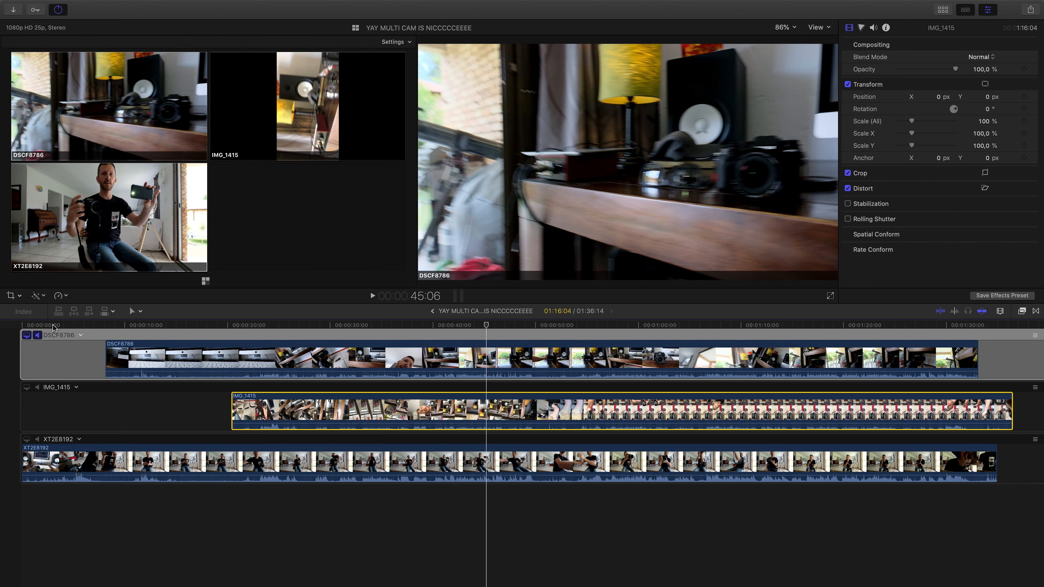
left_click(27, 387)
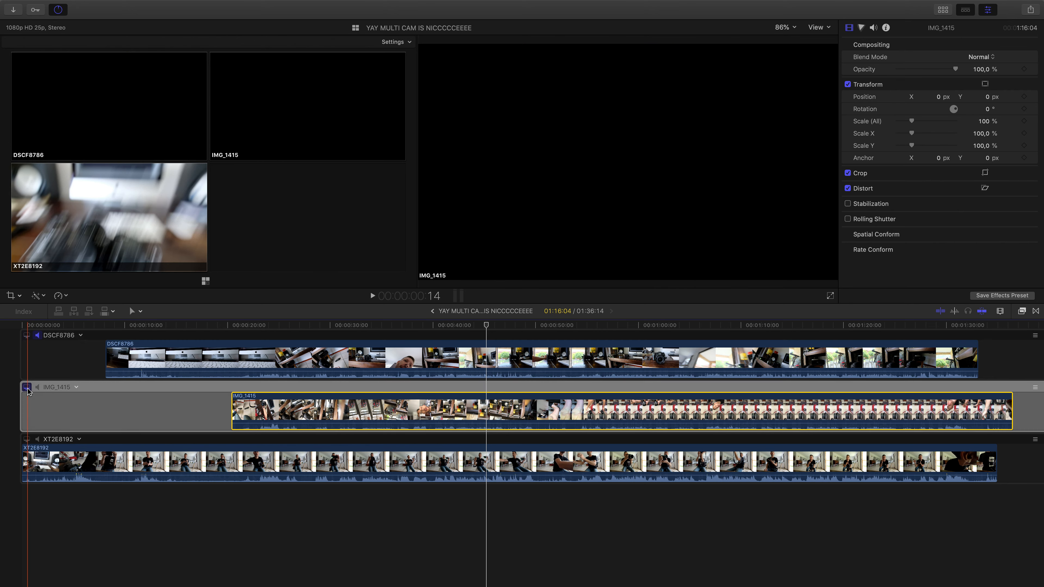
left_click(471, 328)
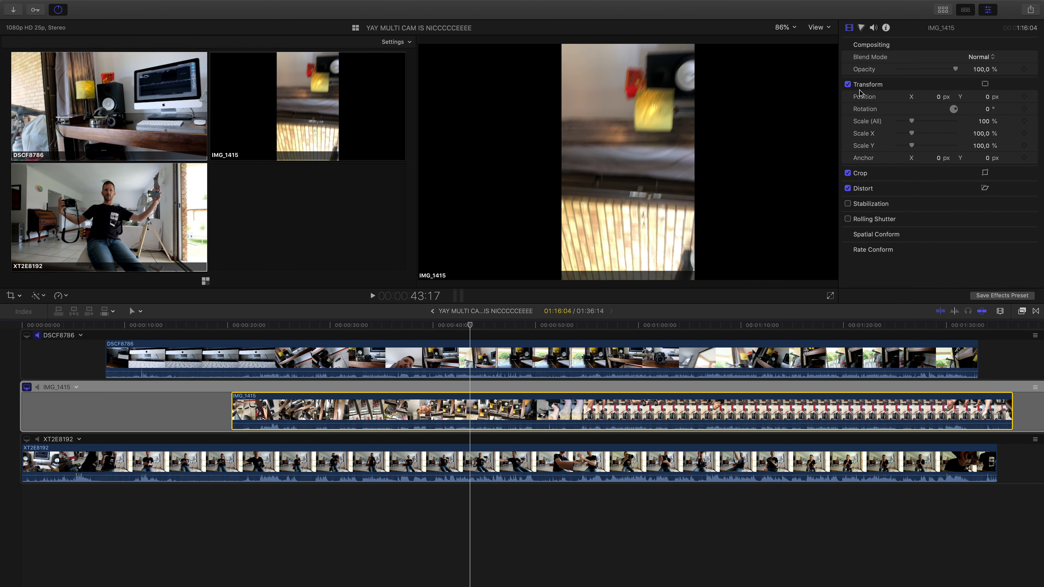
- Rotate the IMG_1415 clip by 90° and scale it up to 181% so it fills the frame
left_click(990, 110)
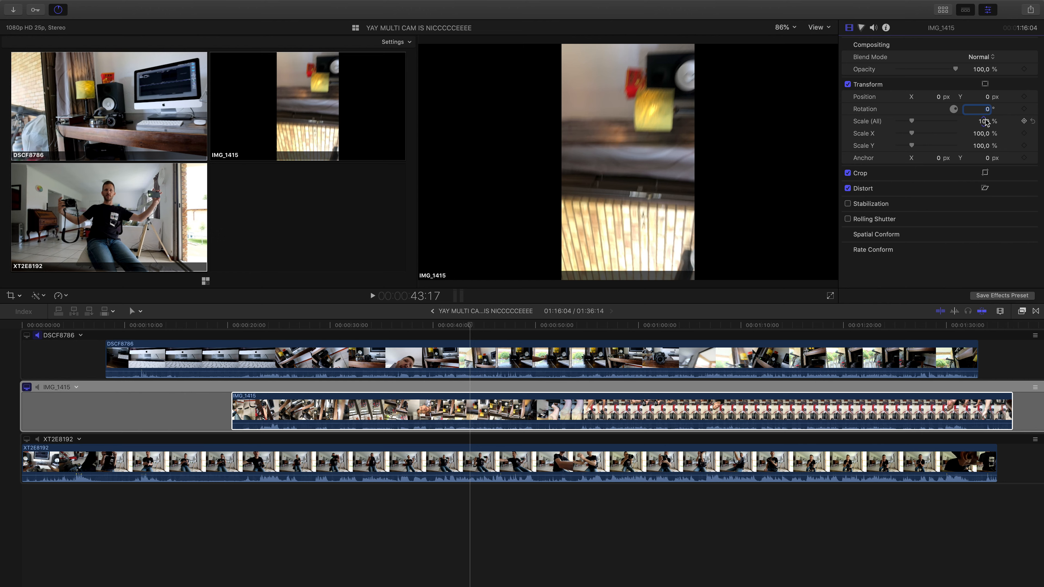
key("Return")
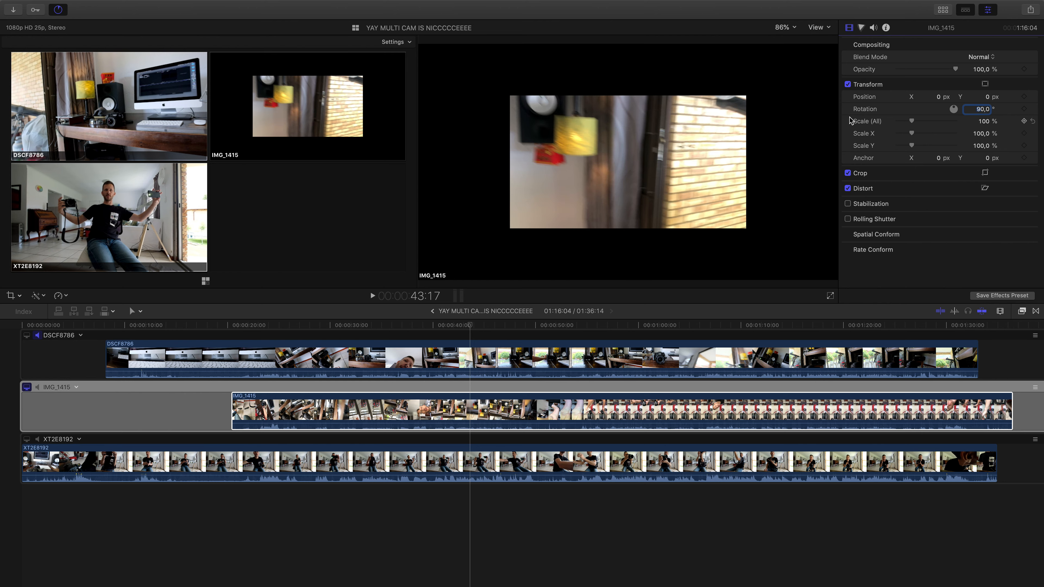
left_click_drag(911, 123, 923, 124)
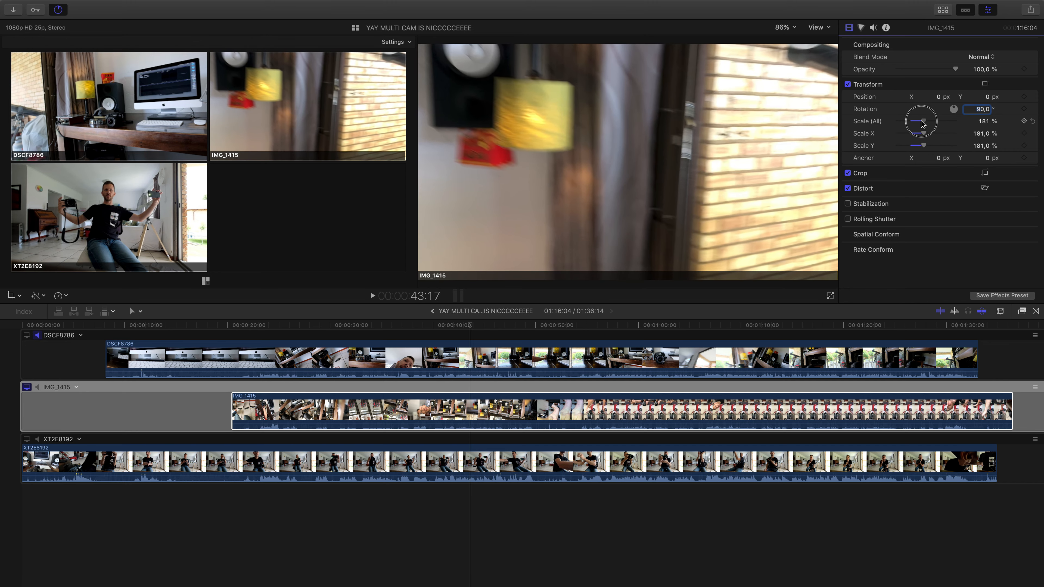
left_click(325, 317)
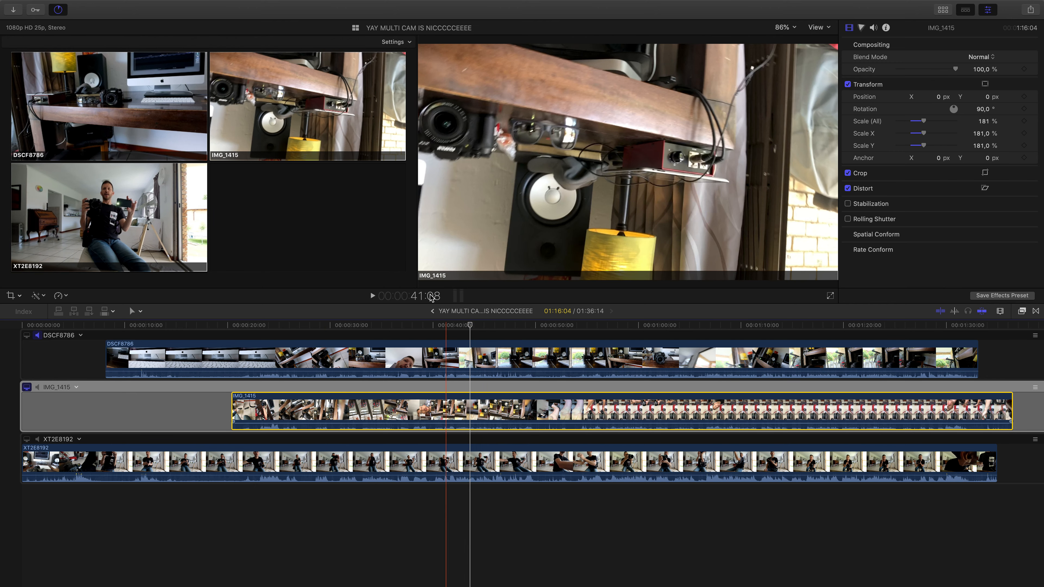
- Return to the 3 angles project and cut the multicam clip at 6:20, switching only the video to angle XT2E8192
left_click(432, 311)
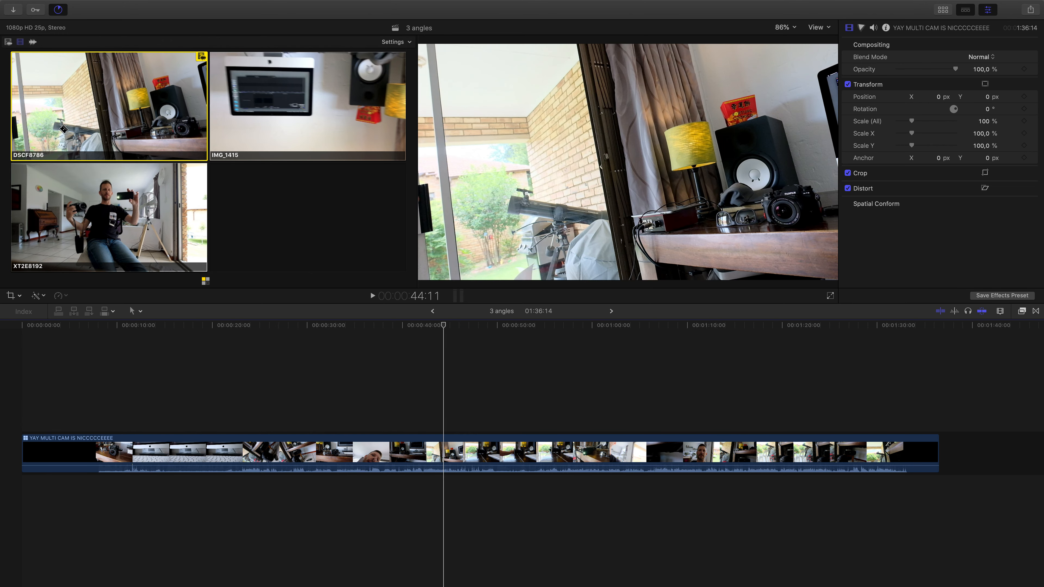
left_click(62, 410)
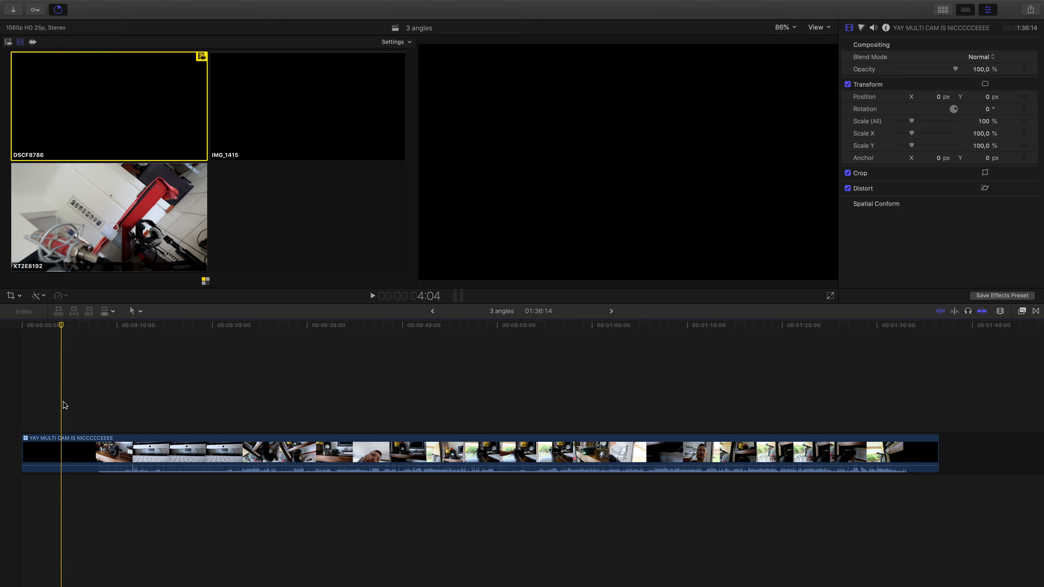
left_click(87, 378)
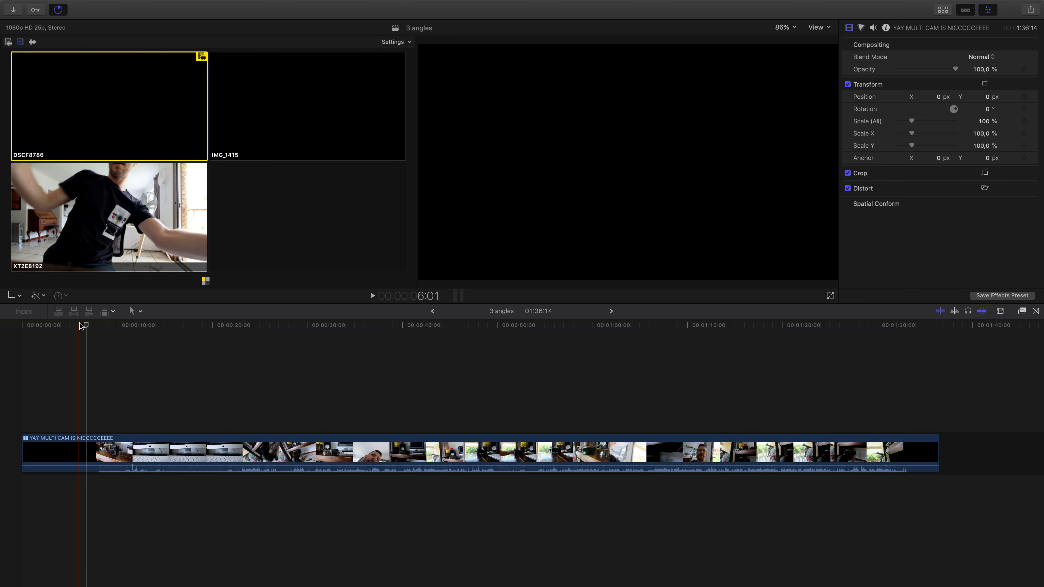
left_click(92, 208)
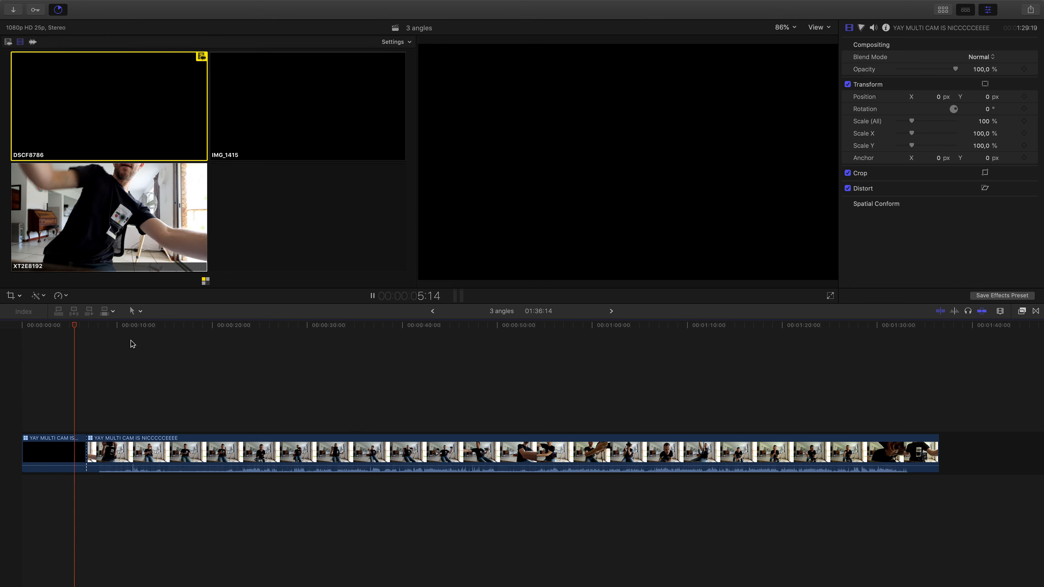
- During playback, cut the video alternately to DSCF8786 and XT2E8192 at about 11, 13, 17 and 19 seconds
key("space")
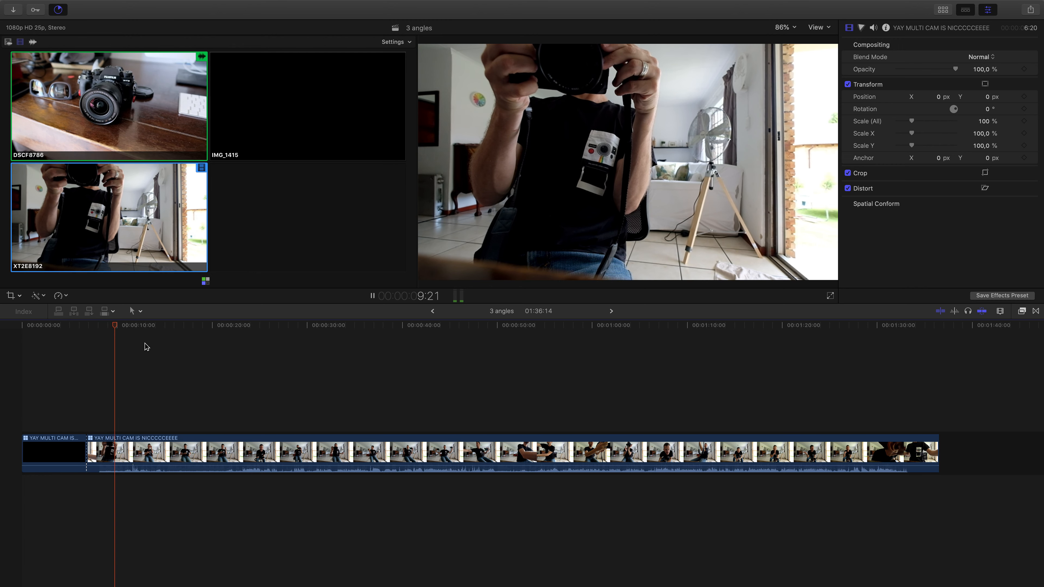
key("1")
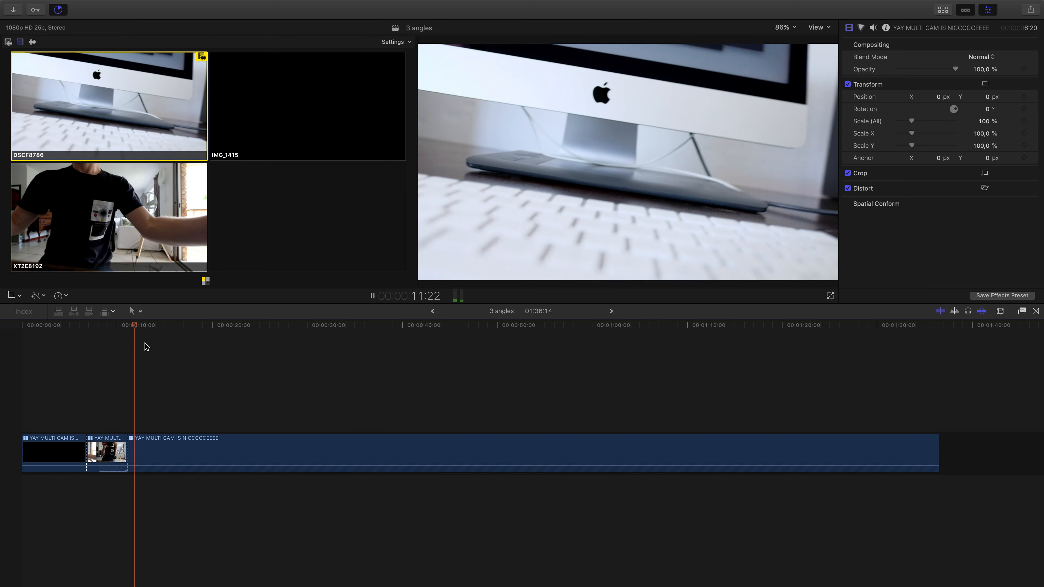
key("alt+3")
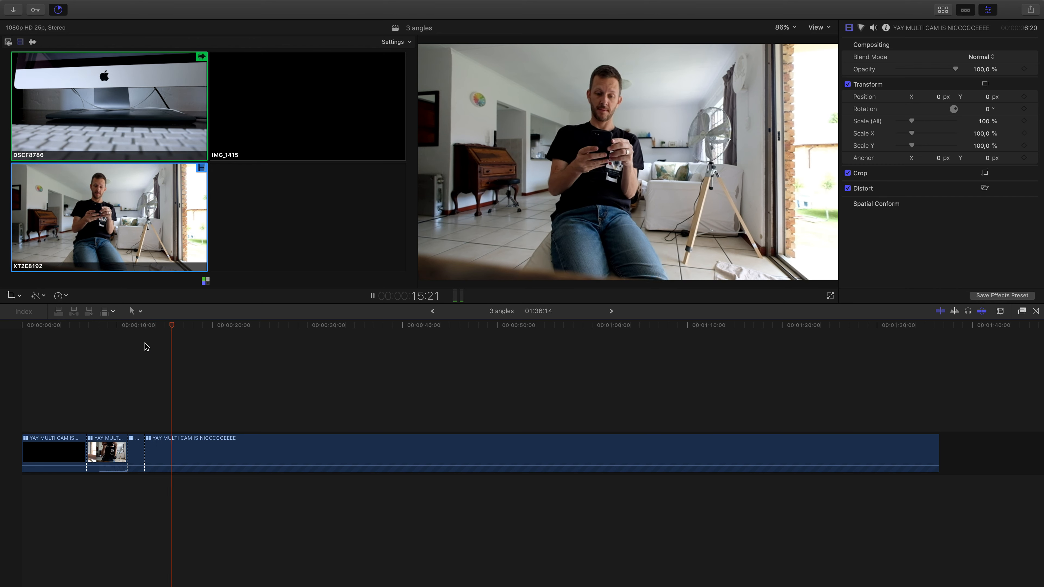
key("1")
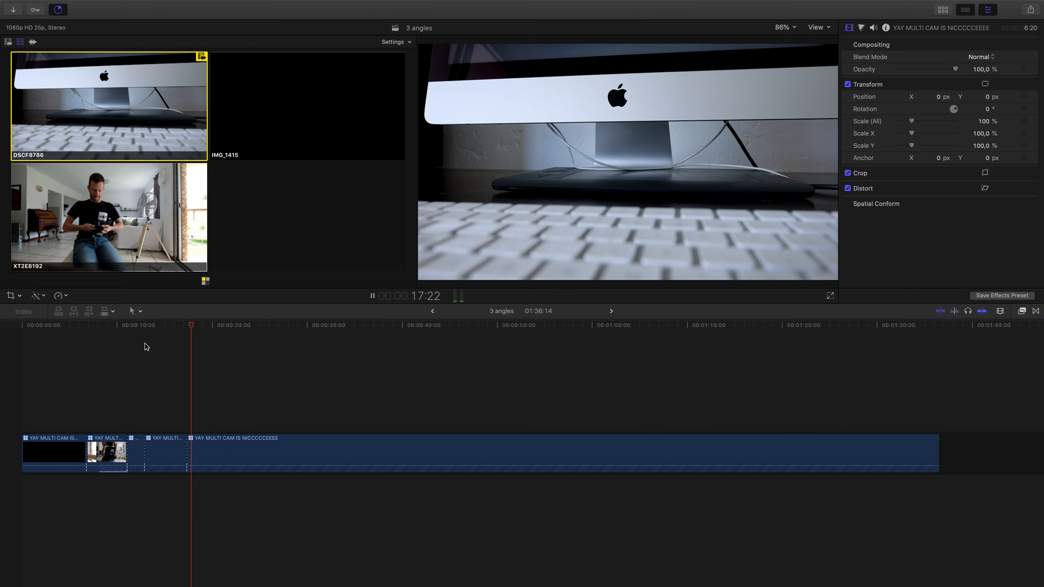
key("alt+3")
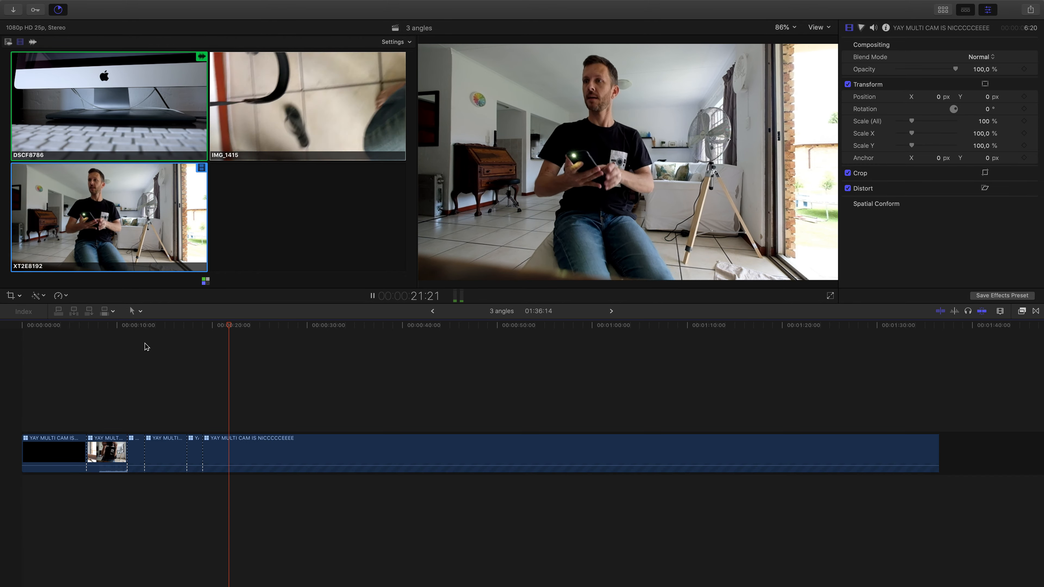
- Between about 22 and 34 seconds, cut the video live to IMG_1415, XT2E8192, IMG_1415, XT2E8192, DSCF8786 and IMG_1415
key("alt+2")
key("alt+3")
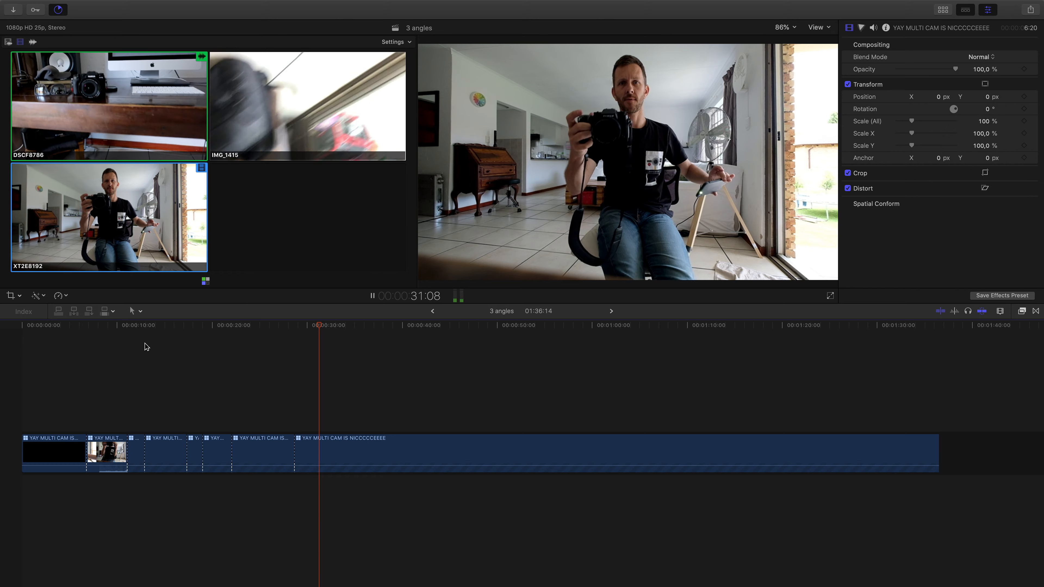
key("alt+2")
key("alt+3")
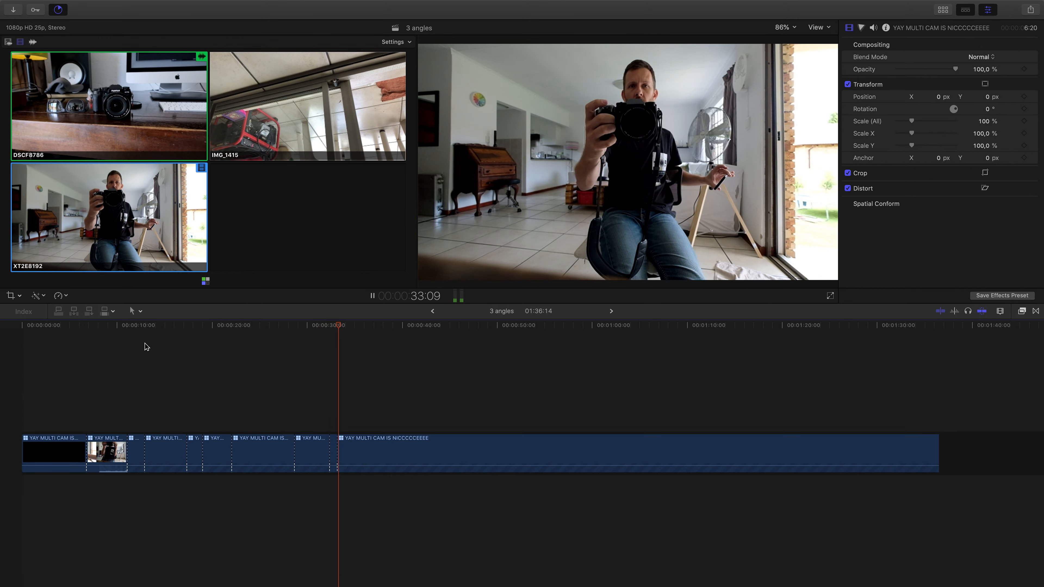
key("alt+1")
key("alt+2")
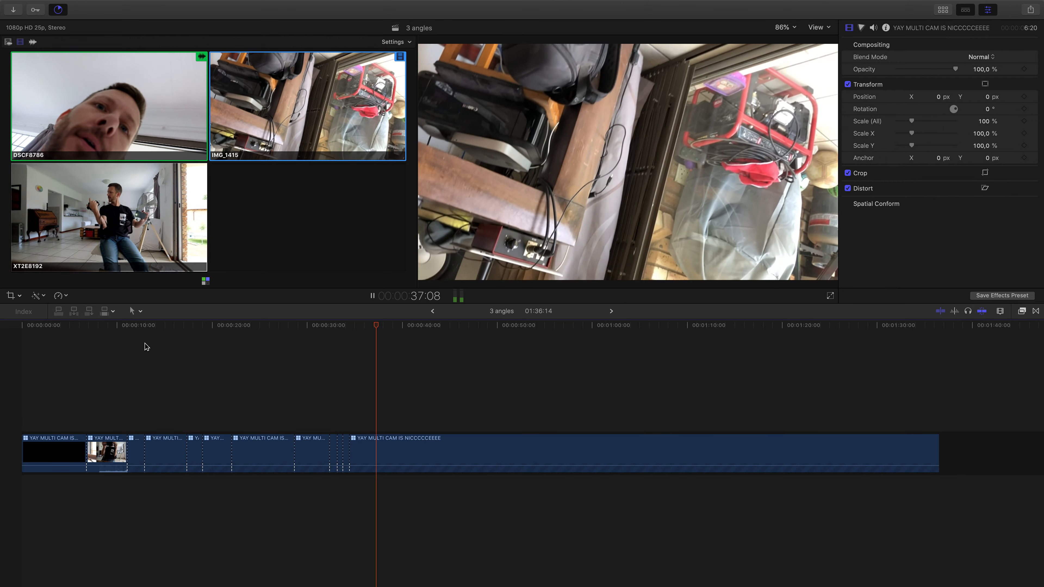
- Between about 38 and 43 seconds, cut the video live to DSCF8786, IMG_1415, XT2E8192, IMG_1415 and DSCF8786
key("alt+1")
key("2")
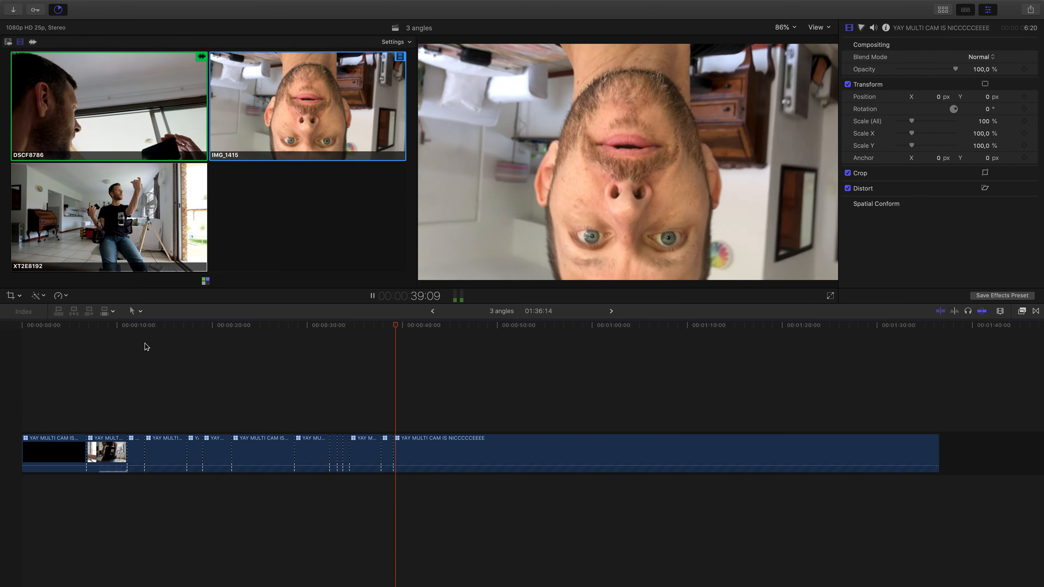
key("3")
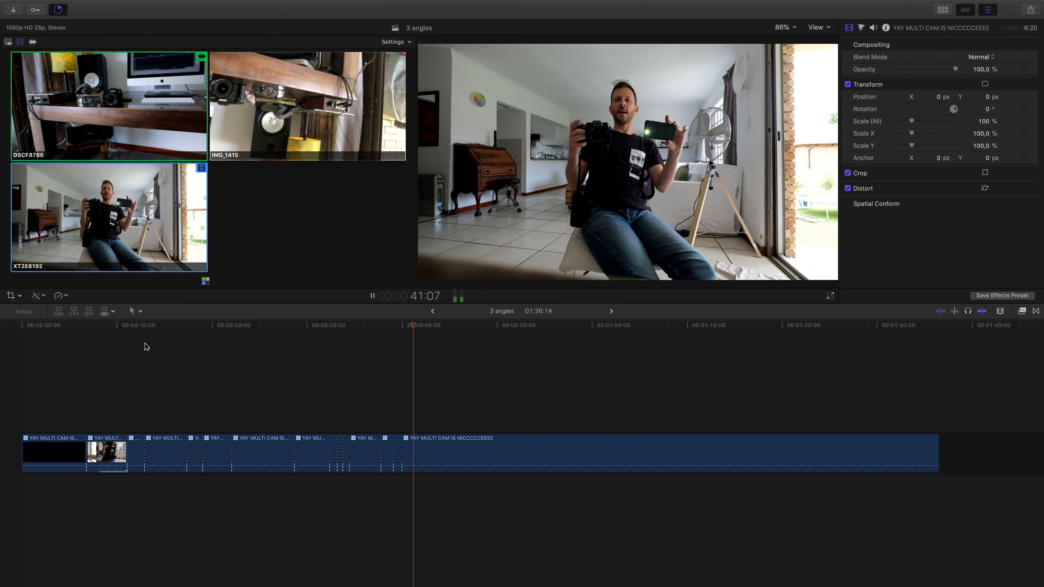
key("2")
key("1")
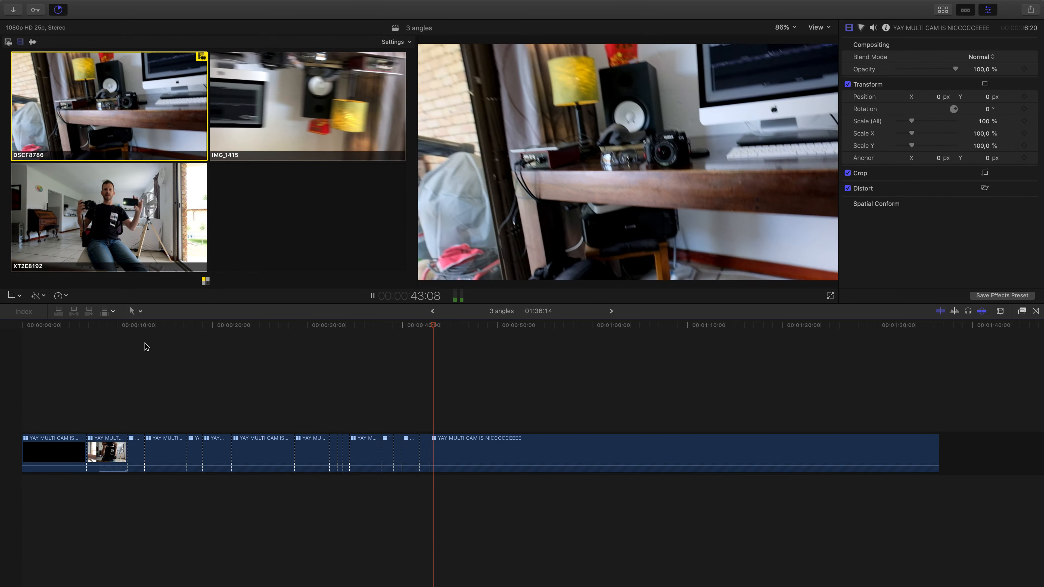
- Between about 44 and 56 seconds, cut the video live to XT2E8192, IMG_1415, DSCF8786, IMG_1415 and DSCF8786
key("3")
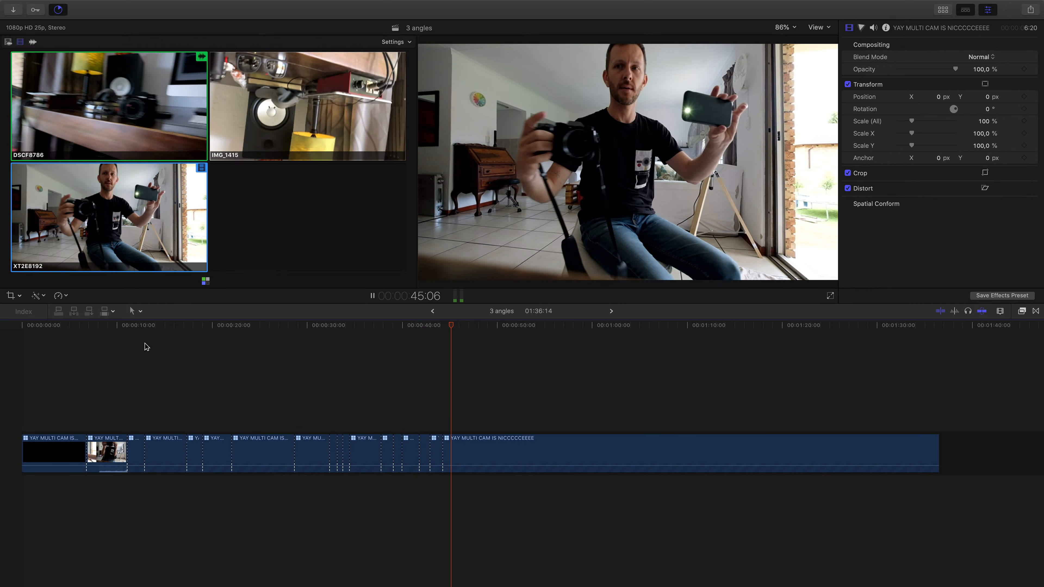
key("2")
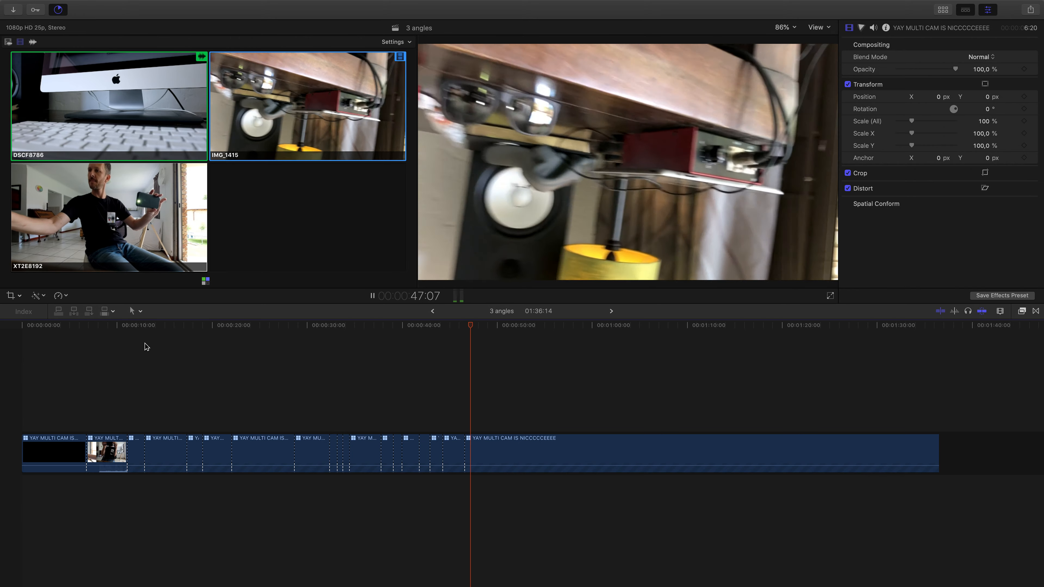
key("1")
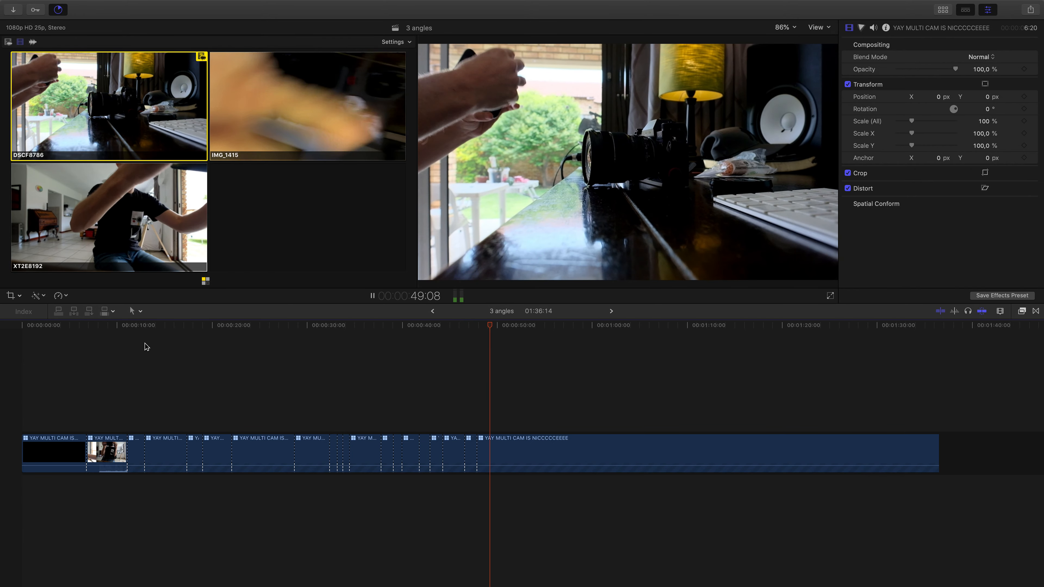
key("2")
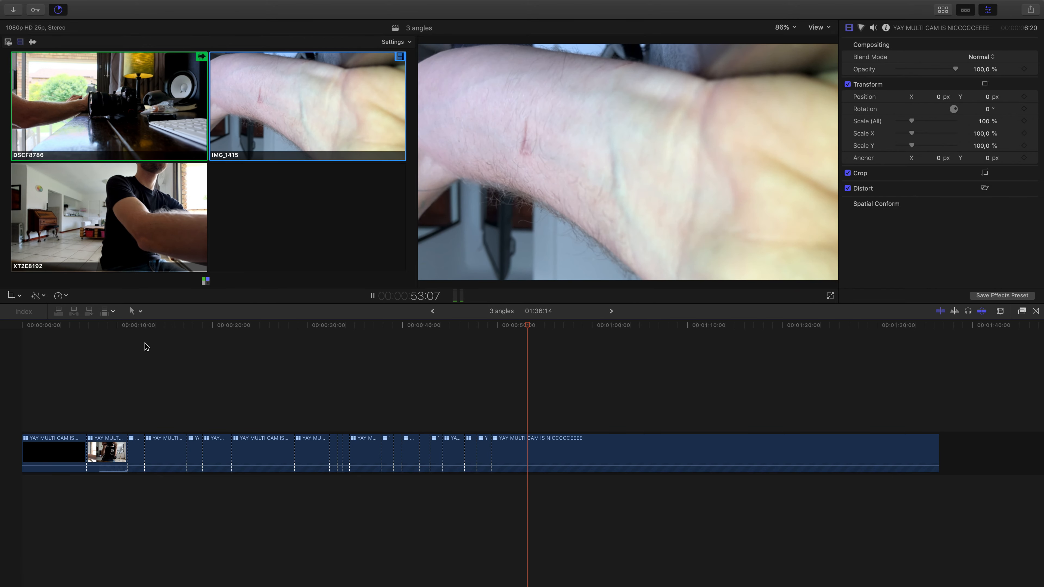
key("1")
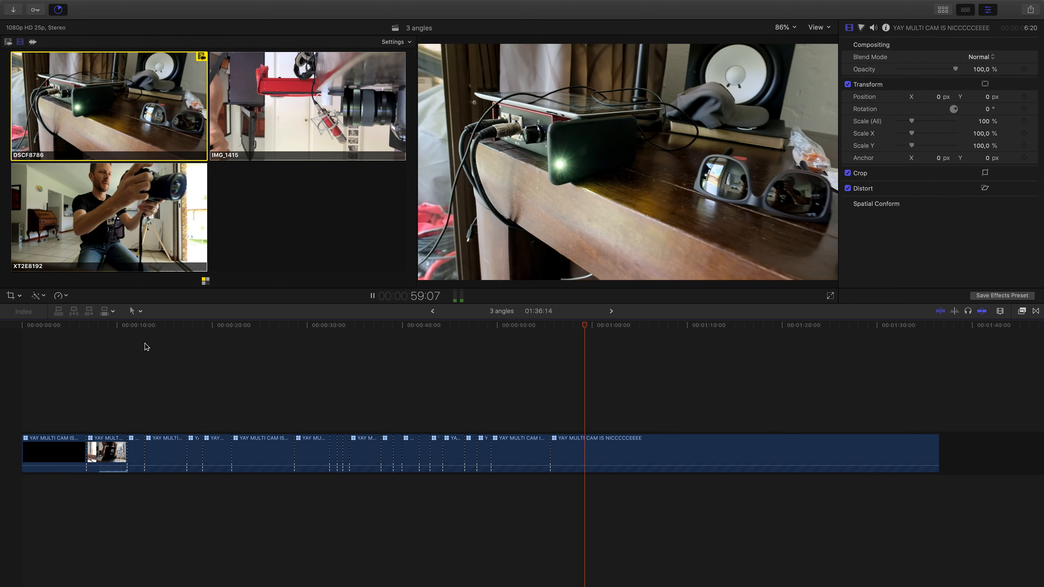
- From about 1:01 to 1:09, cut the video live between XT2E8192 and DSCF8786, ending on XT2E8192, and stop playback
key("3")
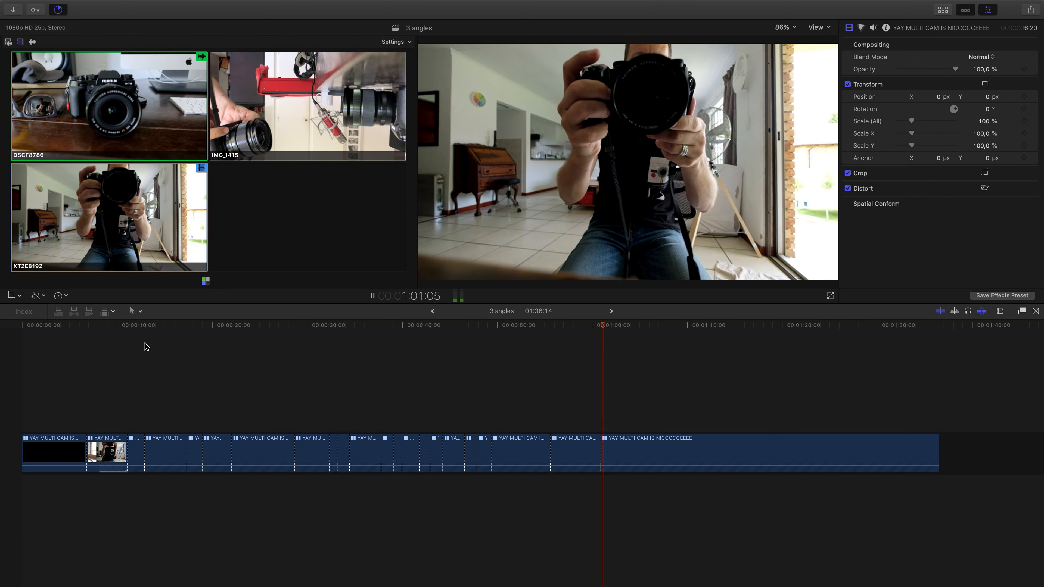
key("1")
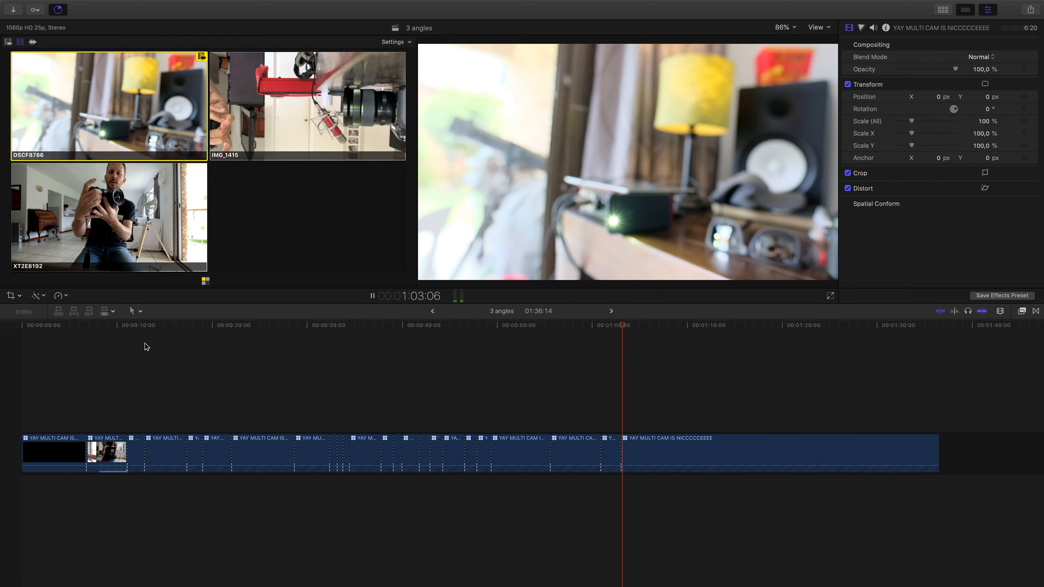
key("3")
key("1")
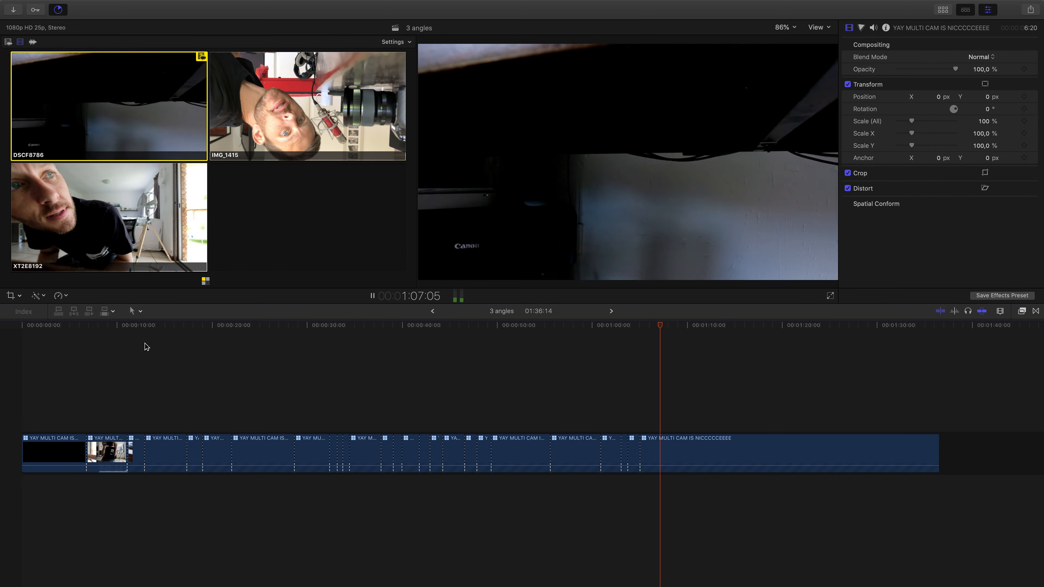
key("alt+3")
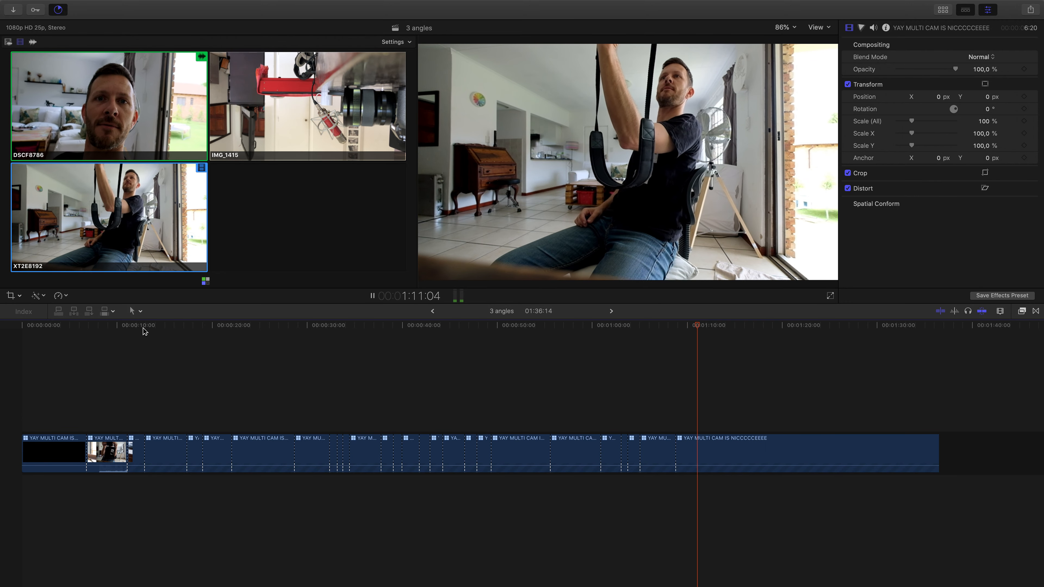
key("space")
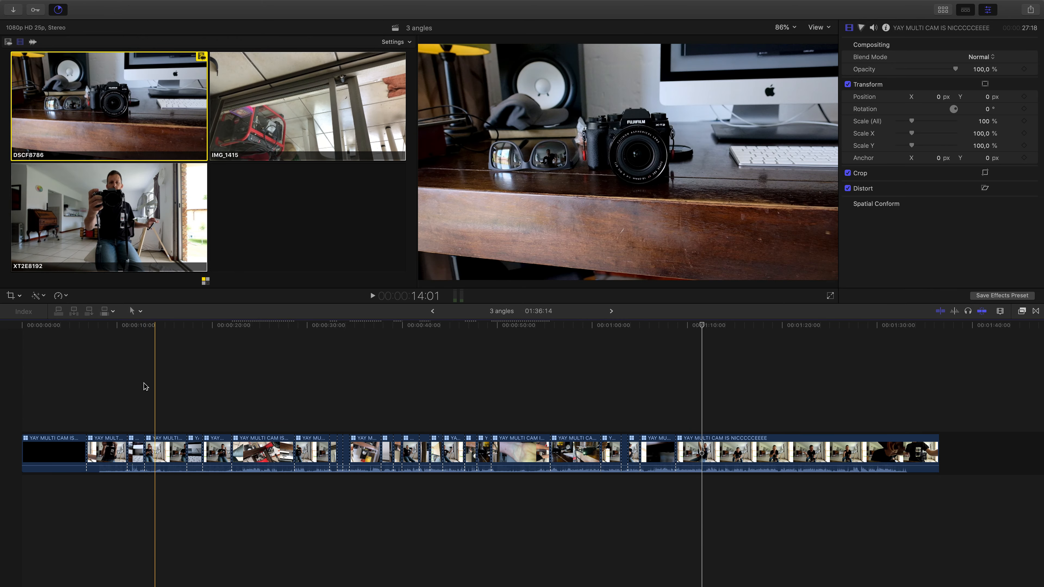
- Play back the edited multicam timeline from about 6 seconds to 45 seconds to check the angle cuts
left_click(63, 325)
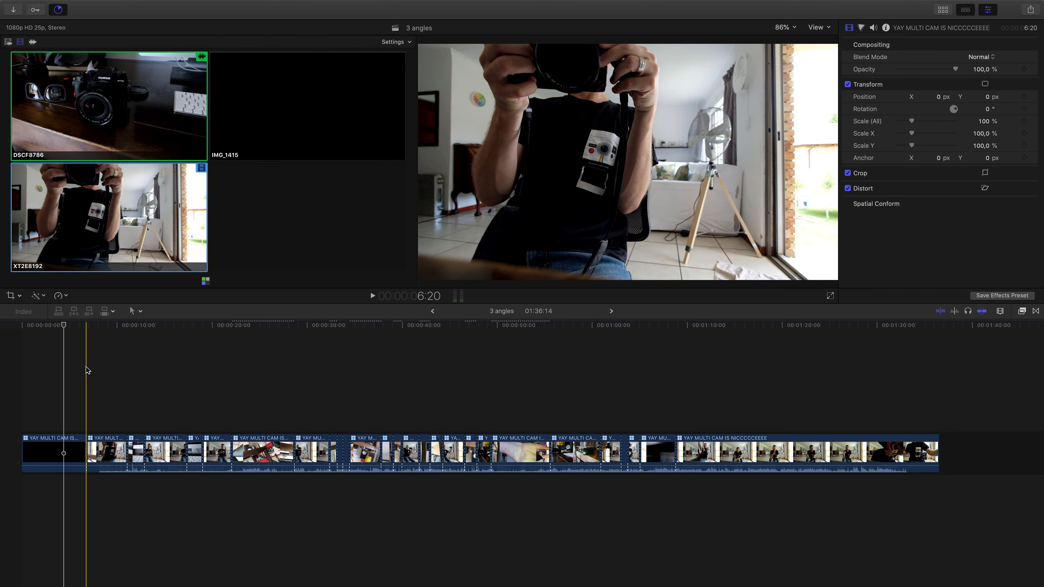
key("space")
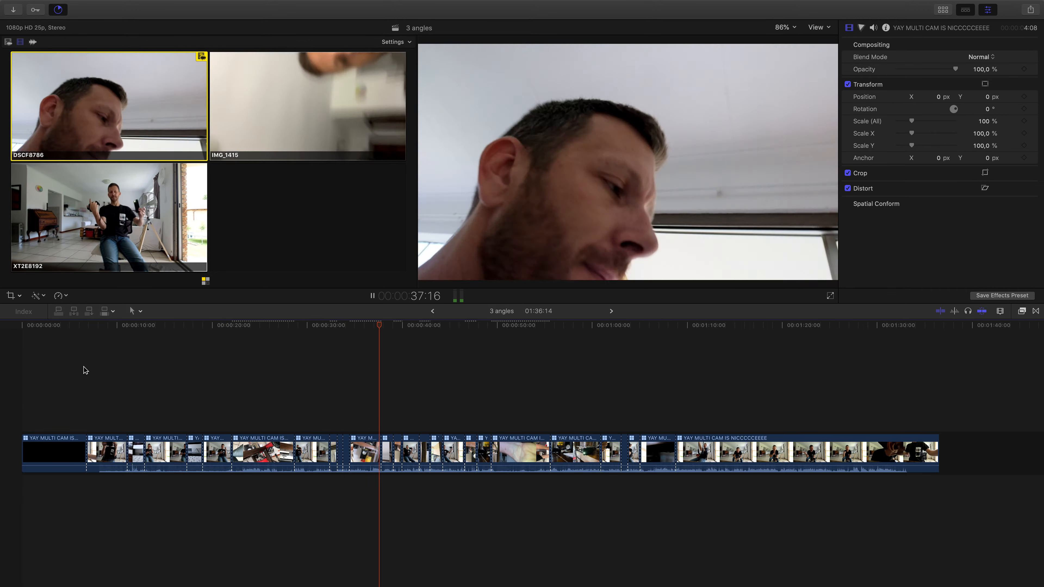
key("space")
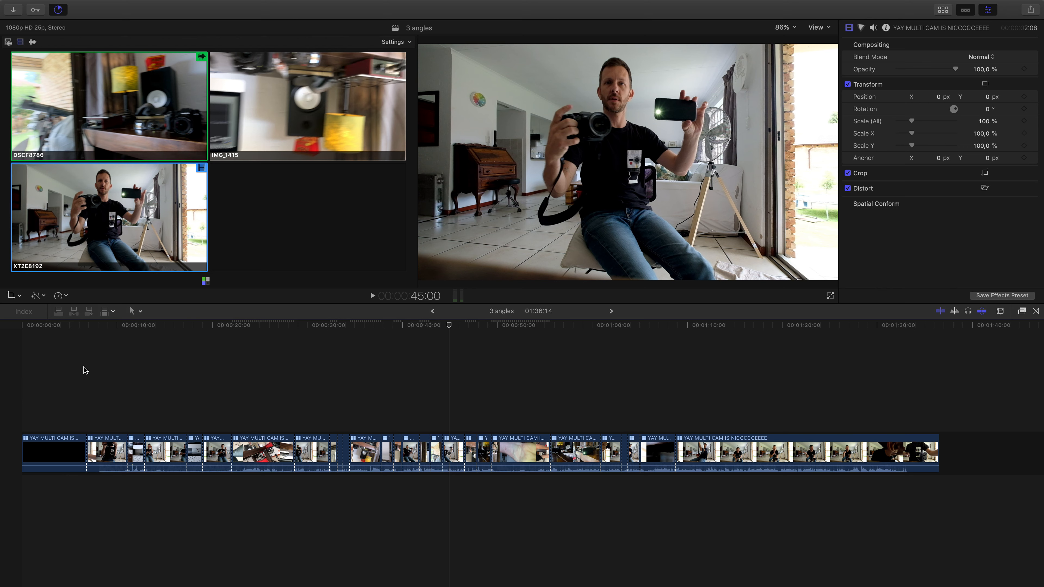
- Show the browser and shrink the clip filmstrips in the PAUL TEACHING event to single thumbnails
key("ctrl+super+1")
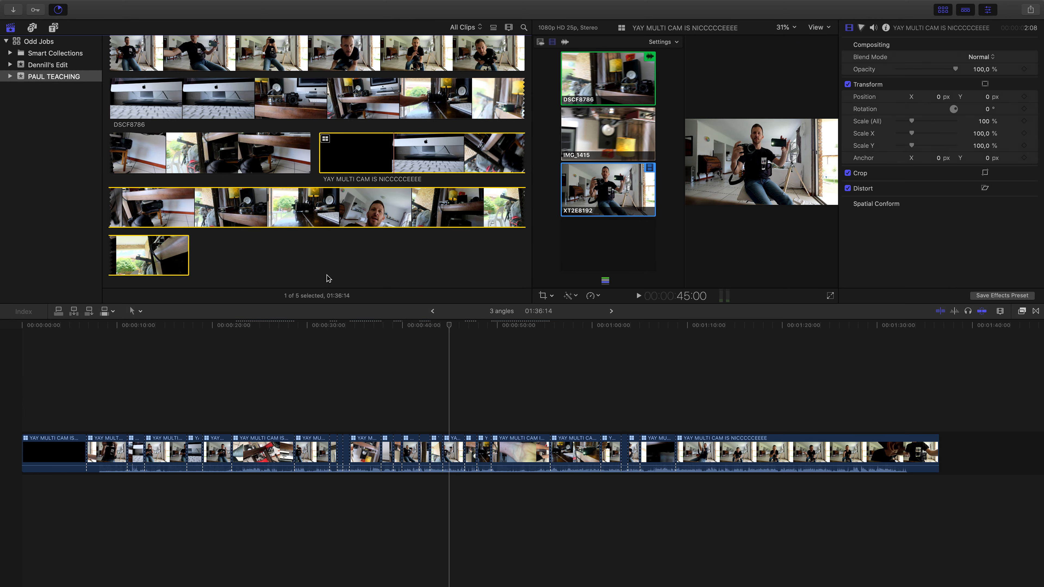
left_click(329, 279)
key("super+minus")
key("super+minus")
key("super+minus")
- Select the source clips IMG_1415, XT2E8192 and DSCF8786 together and look up the command for creating a new multicam clip
left_click_drag(393, 148, 110, 157)
left_click(278, 237)
left_click_drag(275, 187, 142, 173)
left_click(87, 5)
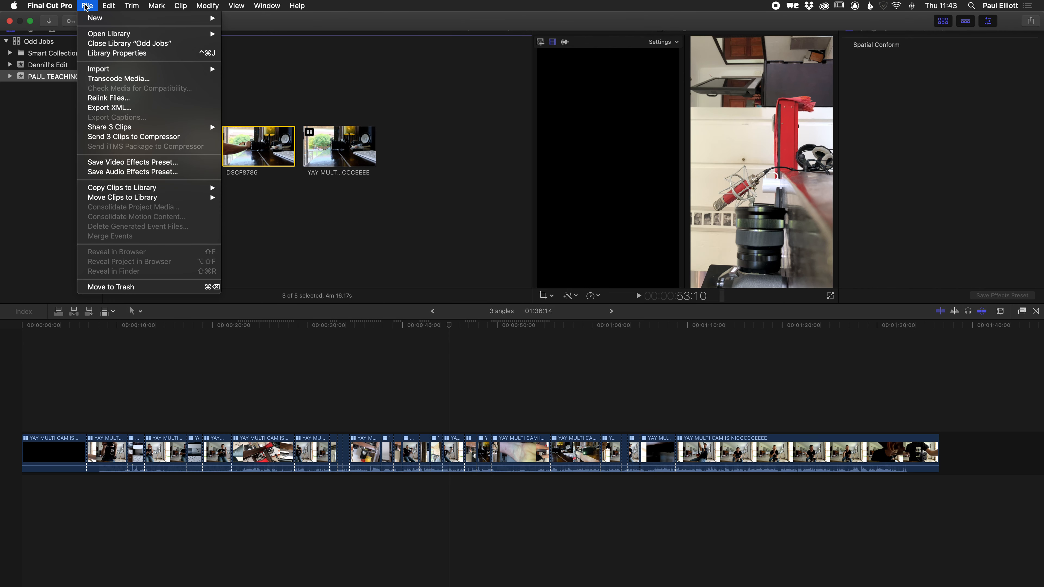
mouse_move(117, 19)
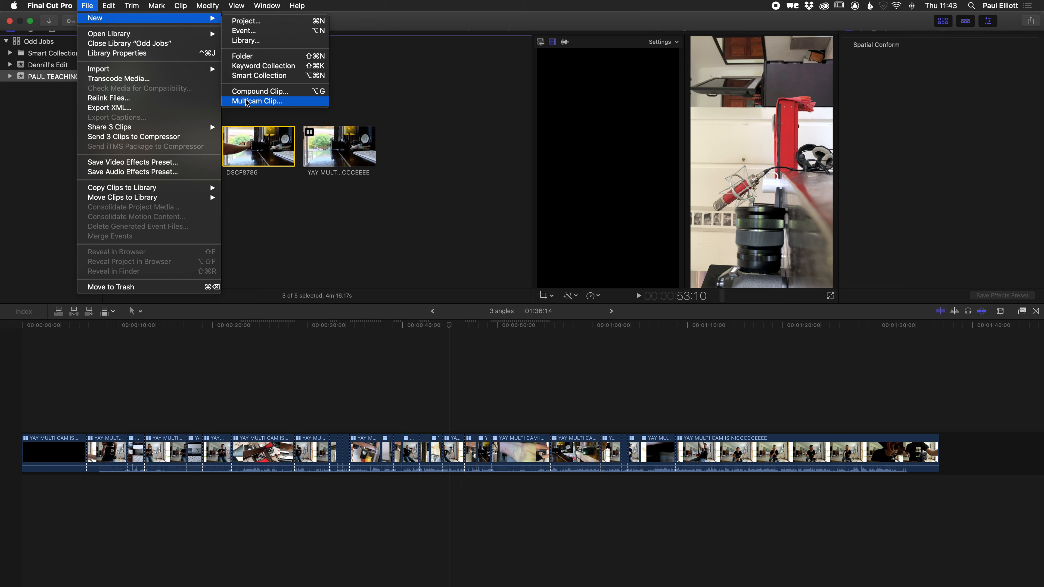
left_click(451, 217)
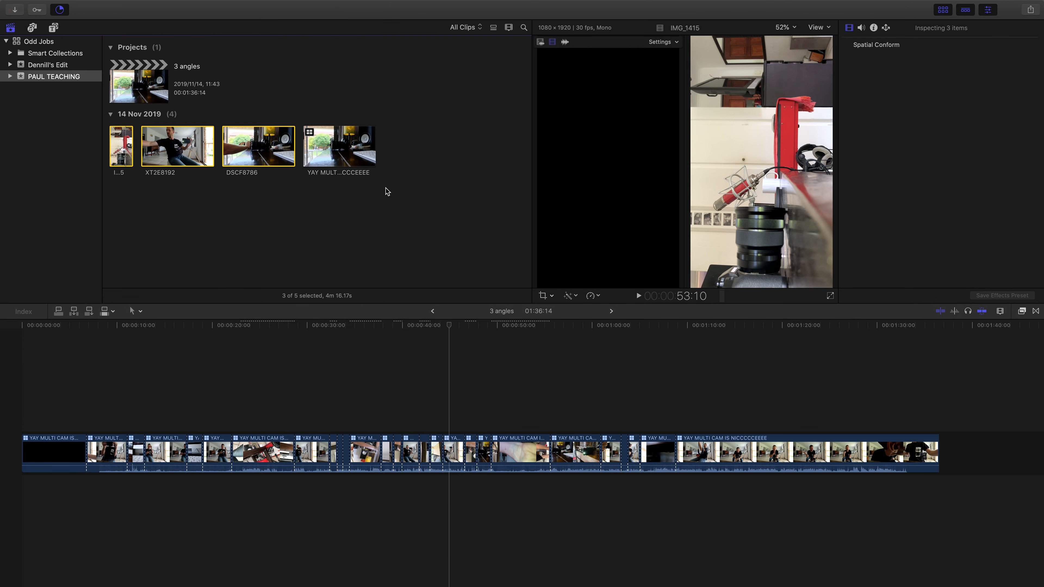
- Select the existing multicam clip in the event and hide the browser to enlarge the angle view
left_click(309, 134)
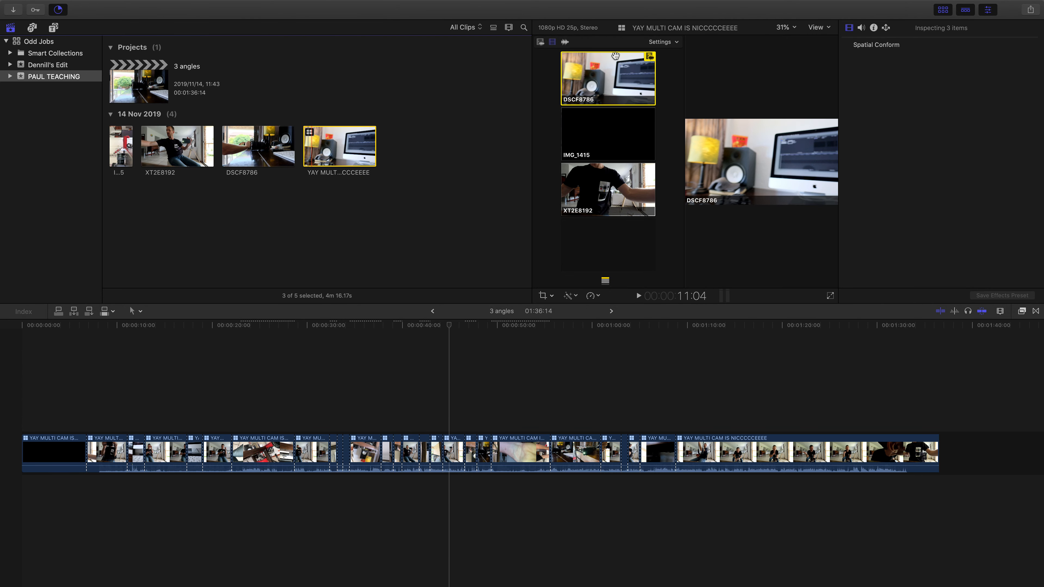
key("ctrl+super+1")
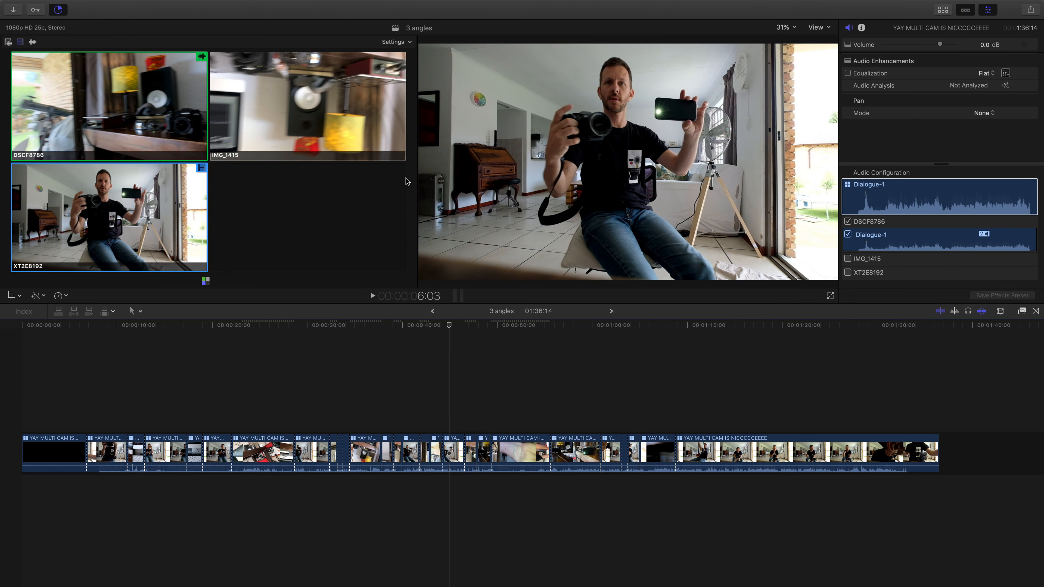
- Look up the options for showing and hiding areas of the workspace
mouse_move(234, 4)
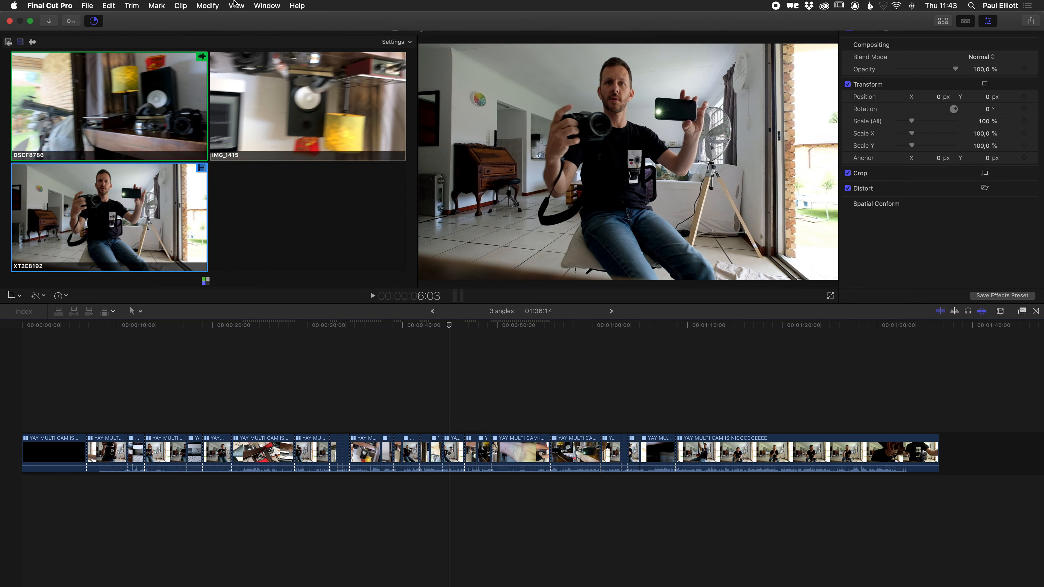
left_click(277, 4)
mouse_move(297, 91)
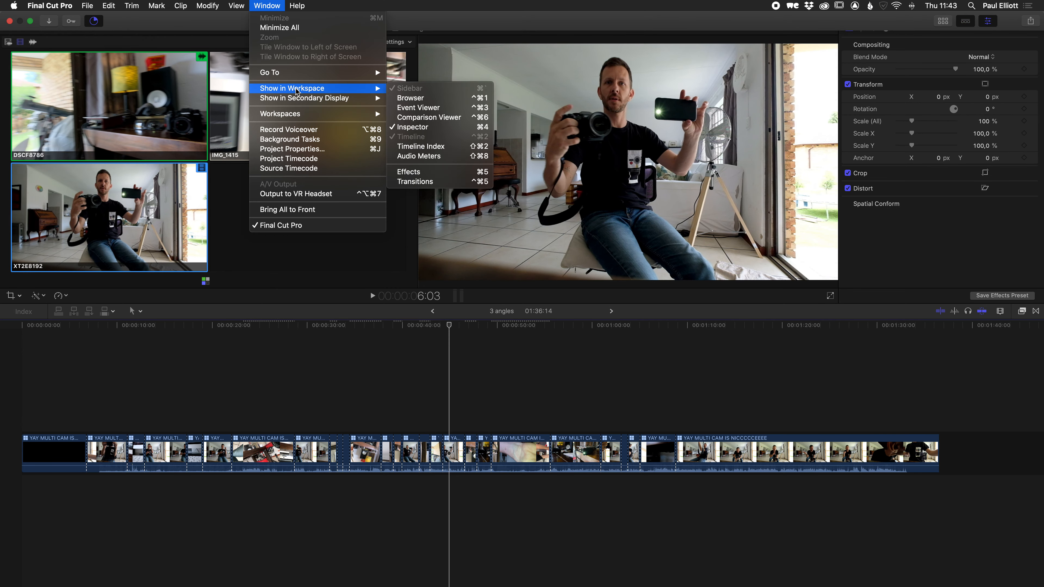